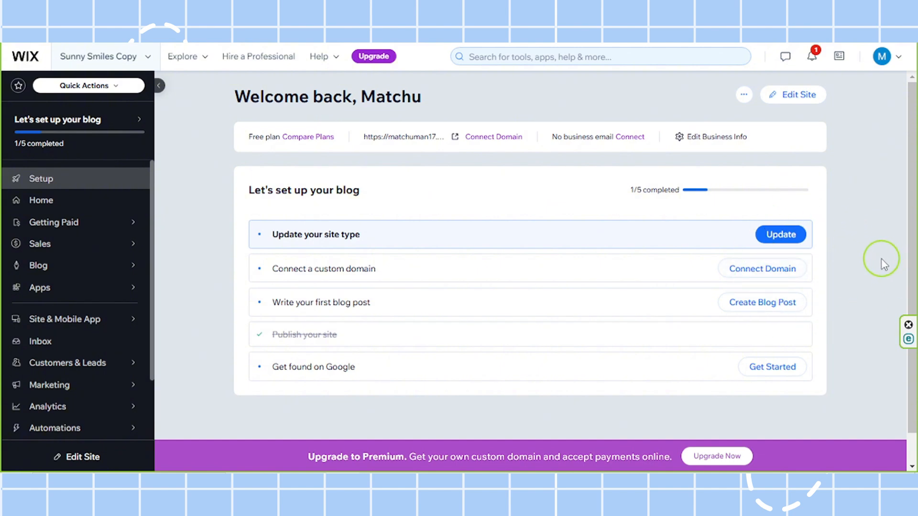
# Step: Search the dashboard for "contacts" and open the Contact List
pyautogui.click(595, 52)
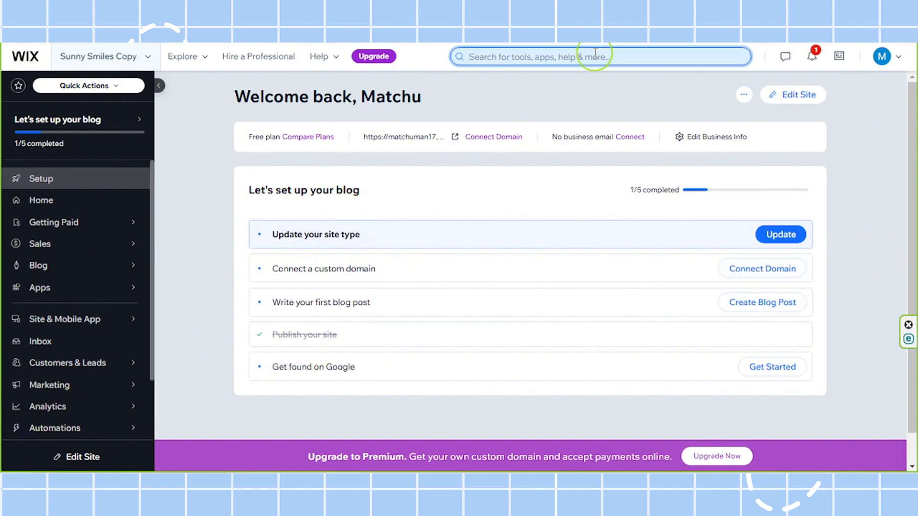
pyautogui.write('contacts')
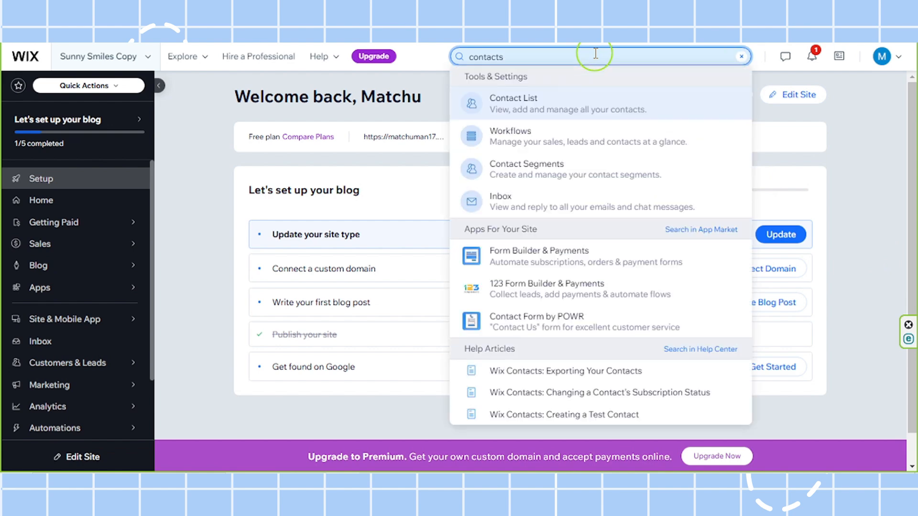
pyautogui.click(521, 102)
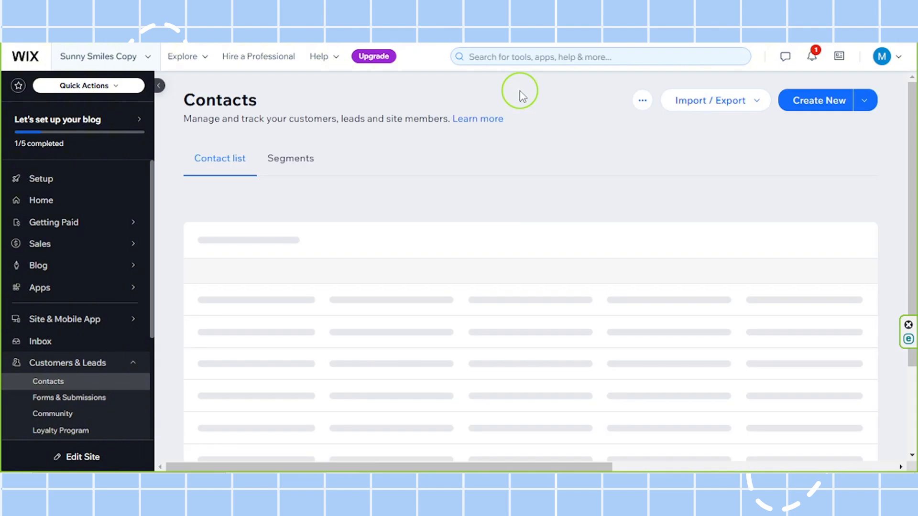
# Step: Start importing contacts from a CSV file and proceed past the preparation stage to the file upload
pyautogui.click(716, 102)
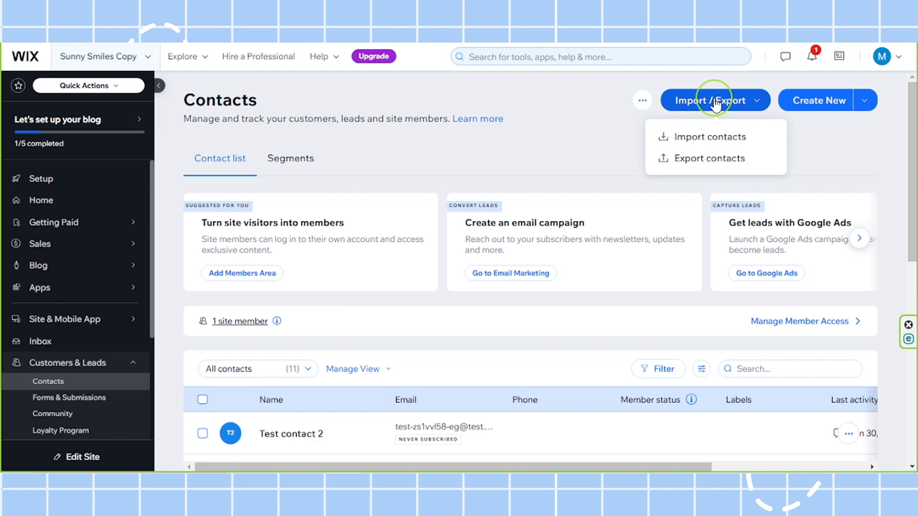
pyautogui.click(706, 141)
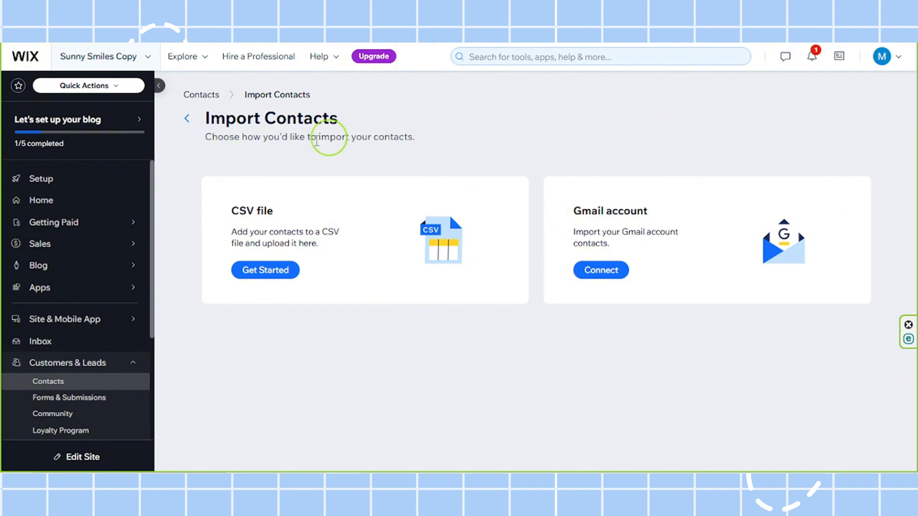
pyautogui.moveTo(231, 211); pyautogui.dragTo(274, 211)
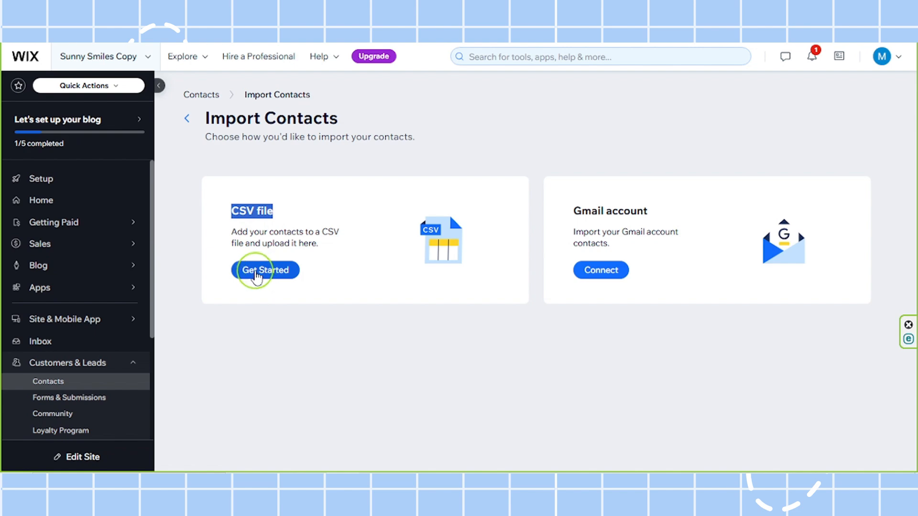
pyautogui.click(259, 275)
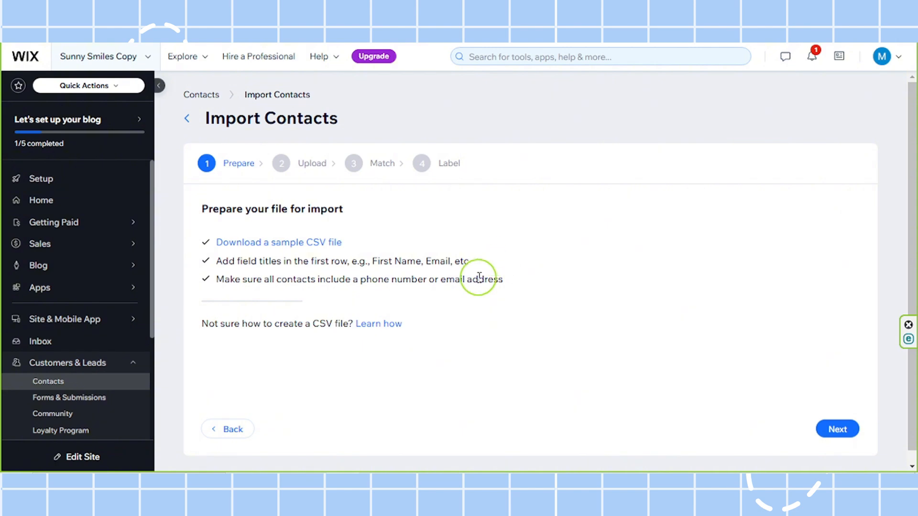
pyautogui.click(841, 433)
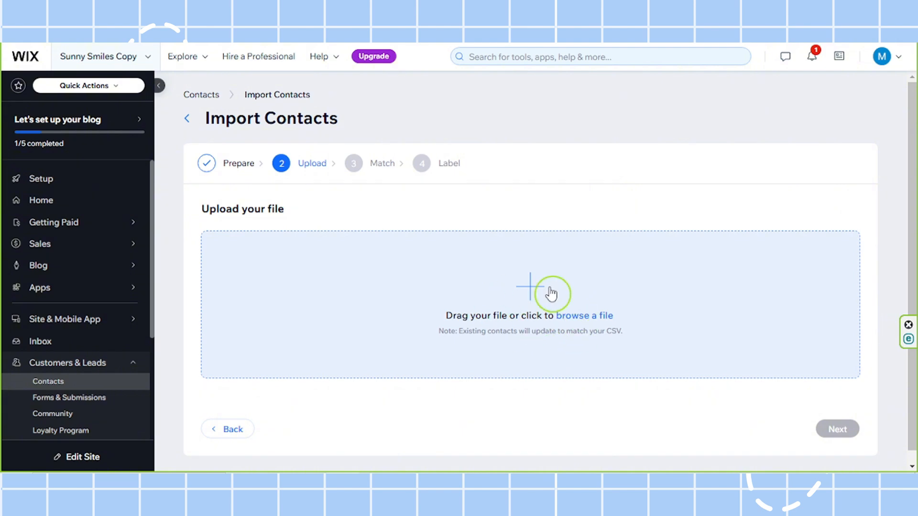
# Step: Upload the Wix Contacts Sample CSV file from the Desktop, leave Mark as email subscribers off, and continue to field matching
pyautogui.click(501, 310)
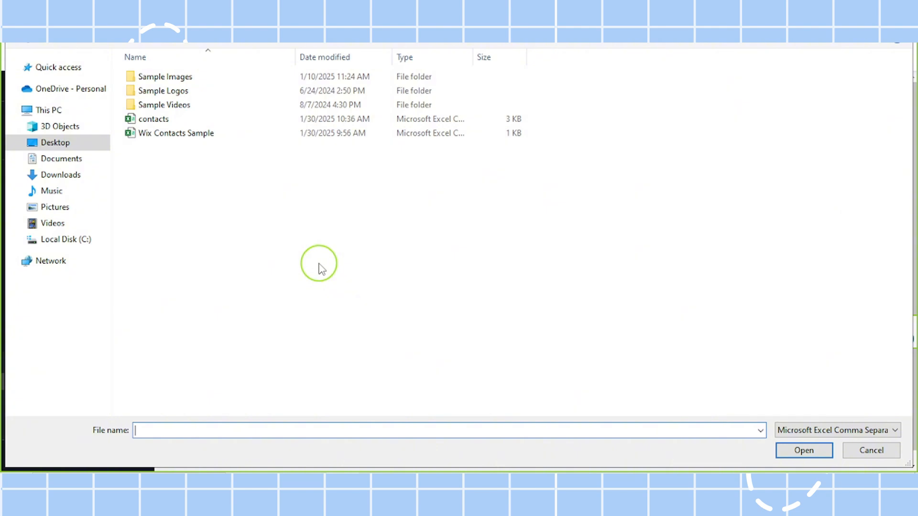
pyautogui.click(288, 136)
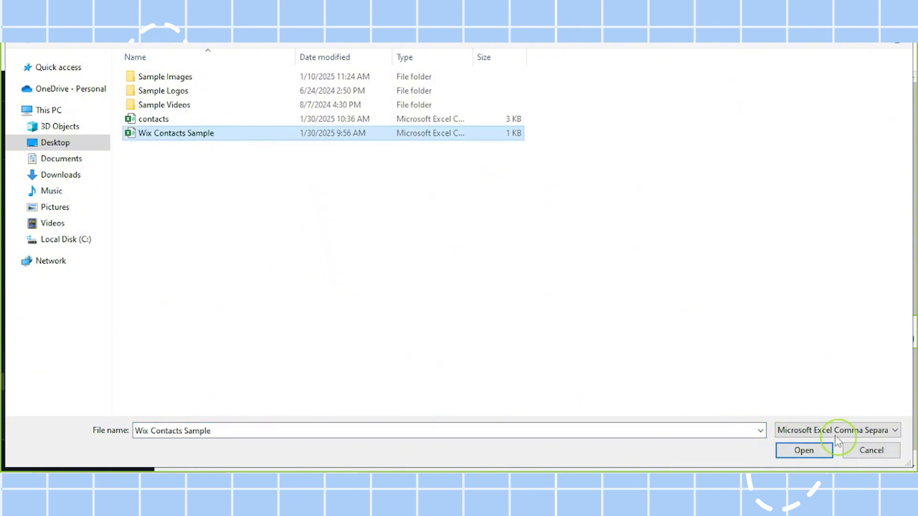
pyautogui.click(792, 452)
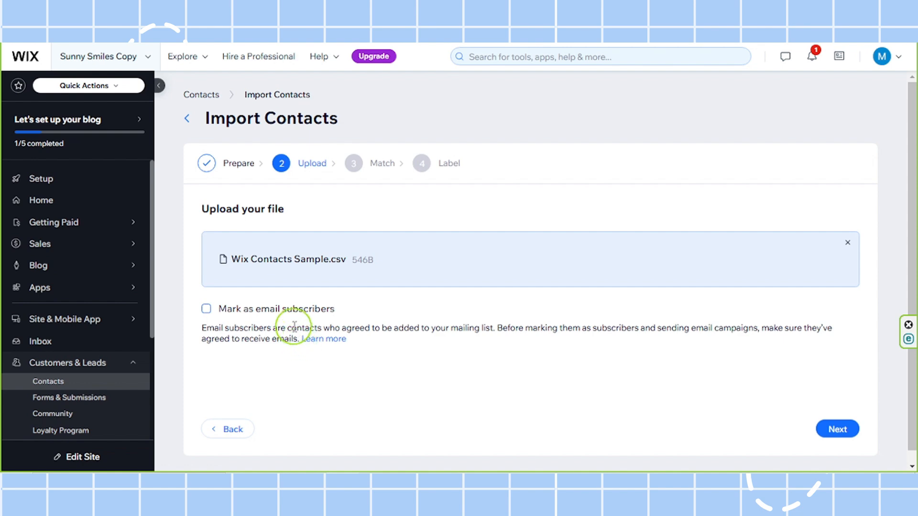
pyautogui.click(208, 312)
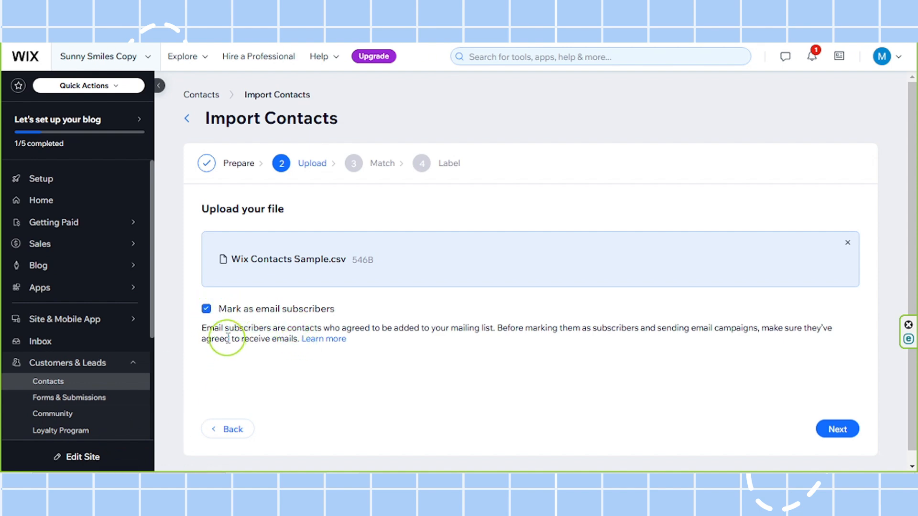
pyautogui.click(206, 308)
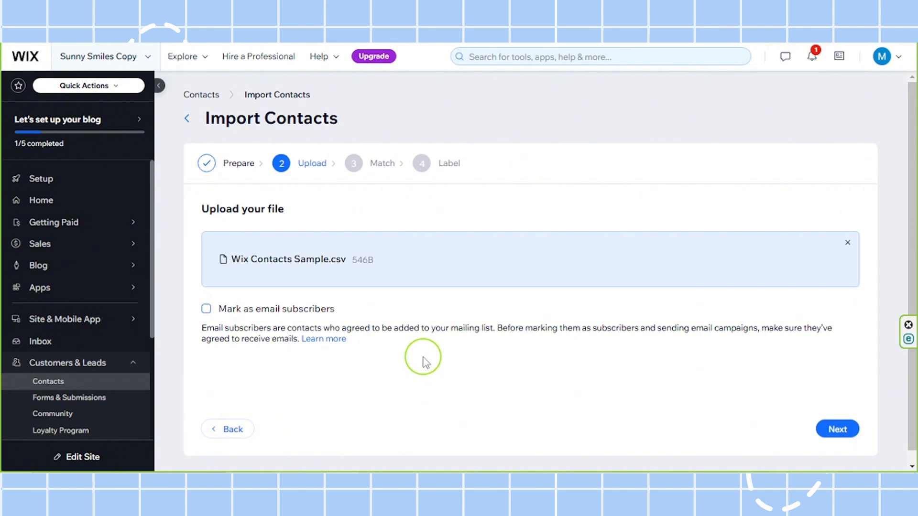
pyautogui.click(832, 430)
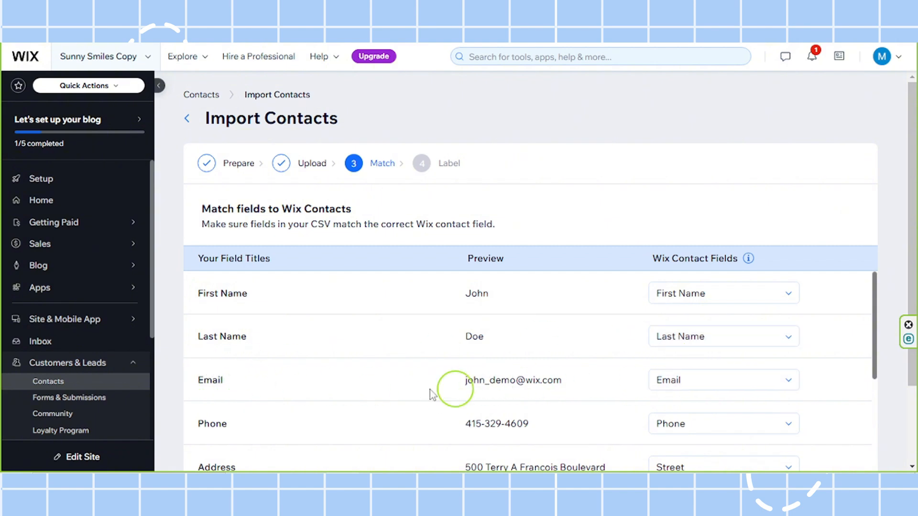
# Step: Review how the CSV fields are matched to Wix contact fields, including the alternatives offered for the Address field
pyautogui.scroll(-1, 478, 385)
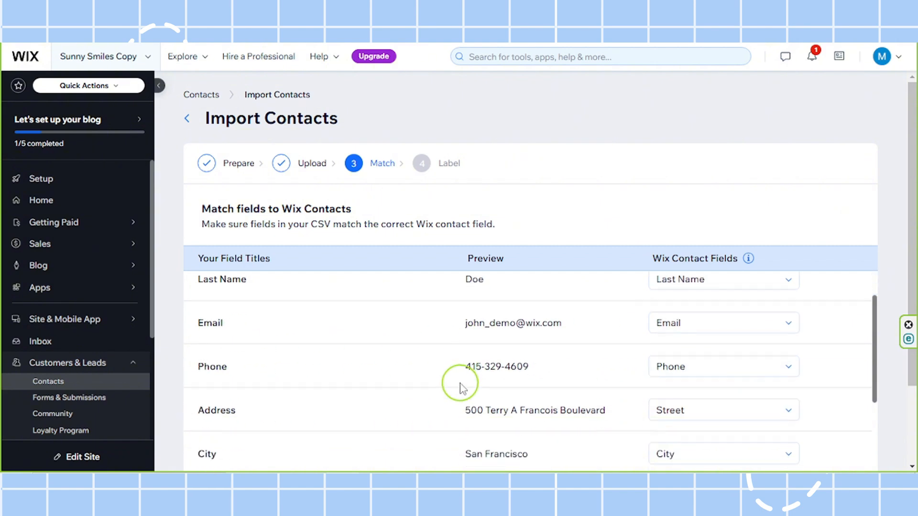
pyautogui.scroll(-1, 463, 388)
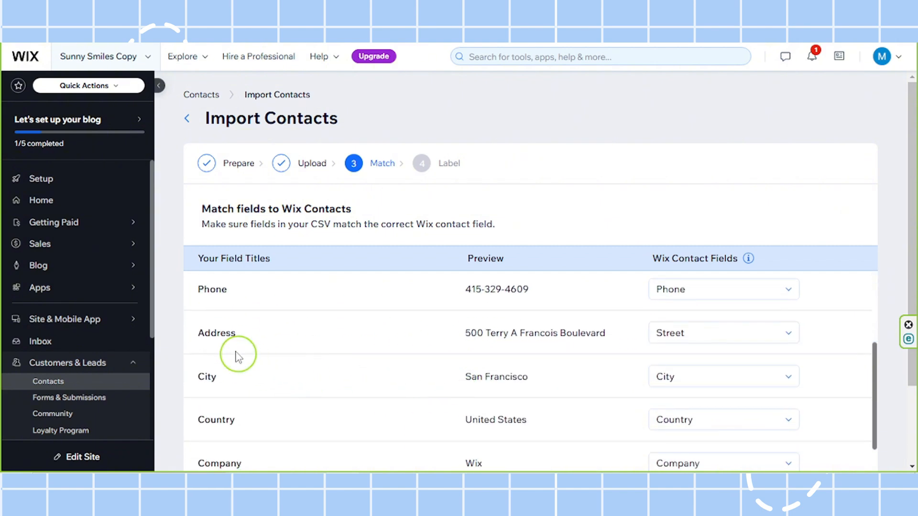
pyautogui.click(665, 341)
pyautogui.scroll(-2, 697, 385)
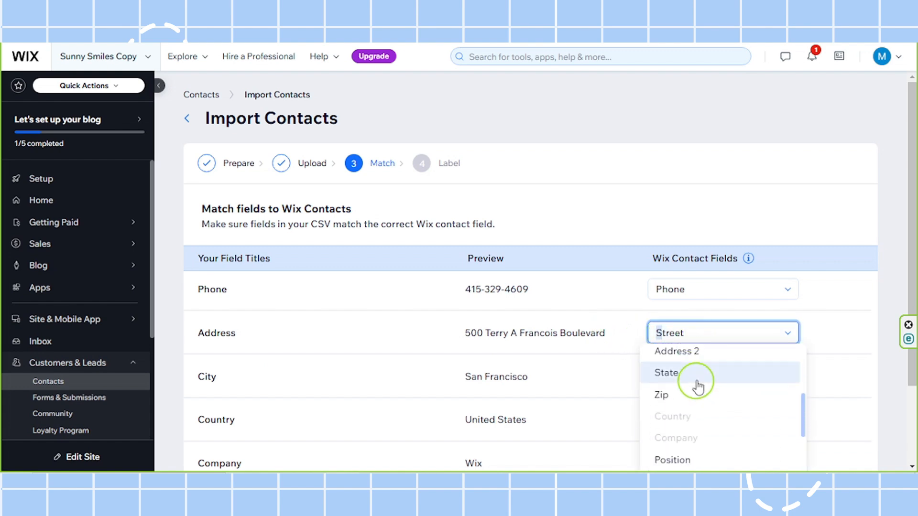
pyautogui.scroll(-2, 696, 377)
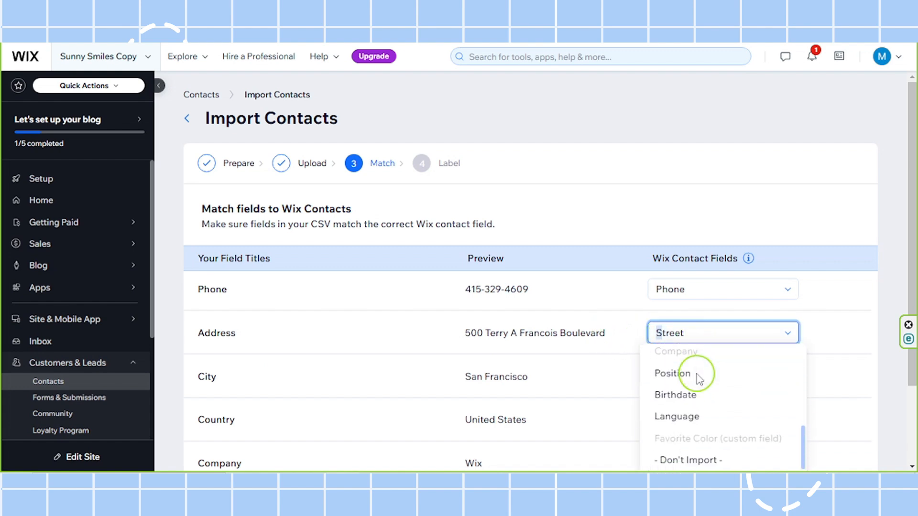
pyautogui.scroll(4, 695, 383)
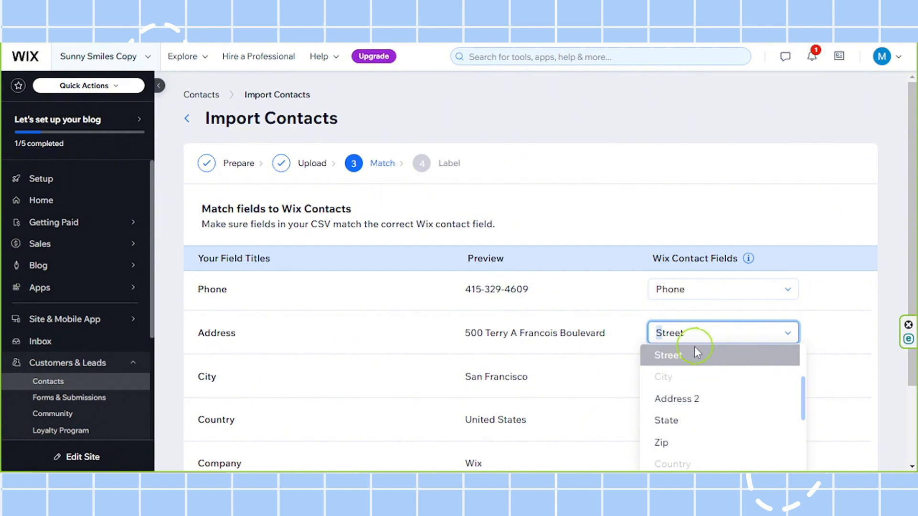
pyautogui.click(619, 317)
pyautogui.scroll(-1, 245, 357)
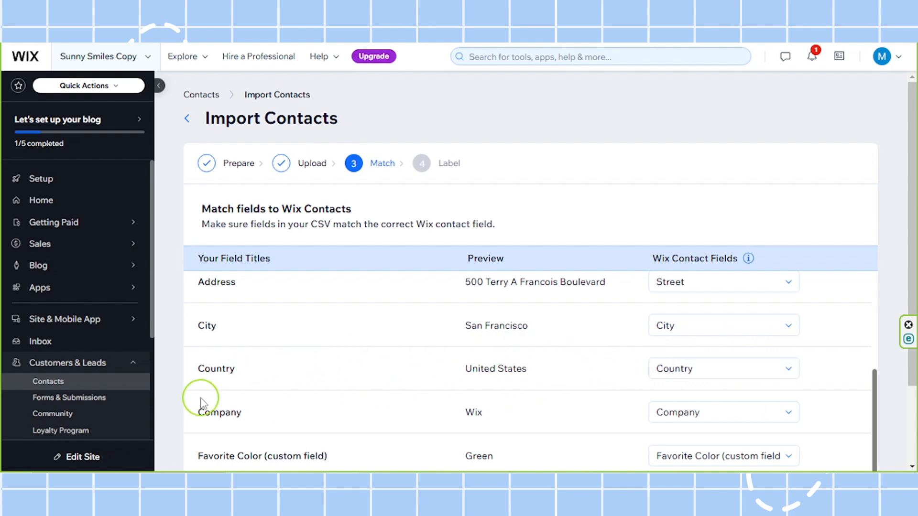
pyautogui.scroll(-2, 198, 396)
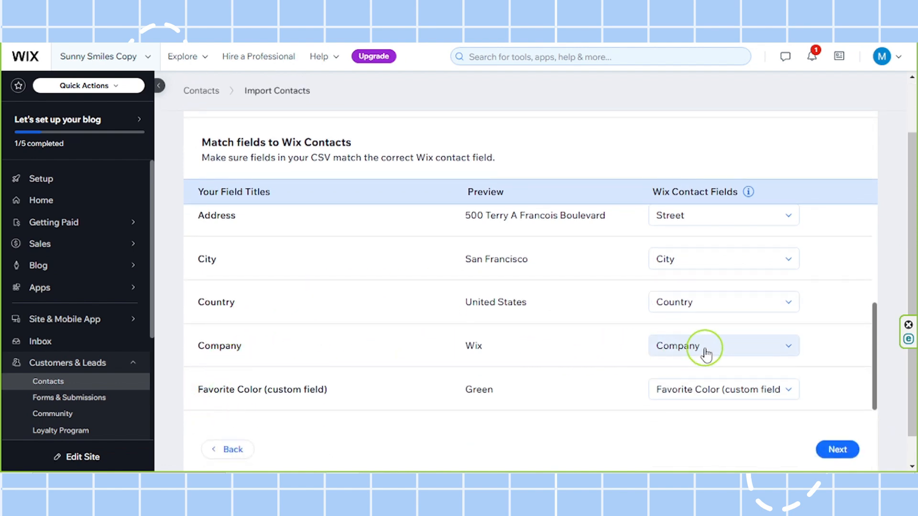
pyautogui.scroll(-1, 378, 402)
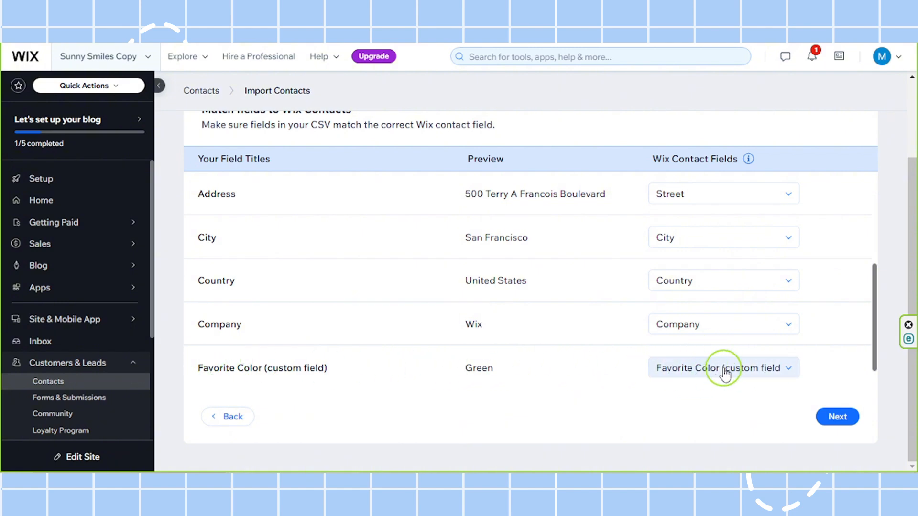
pyautogui.scroll(-1, 645, 373)
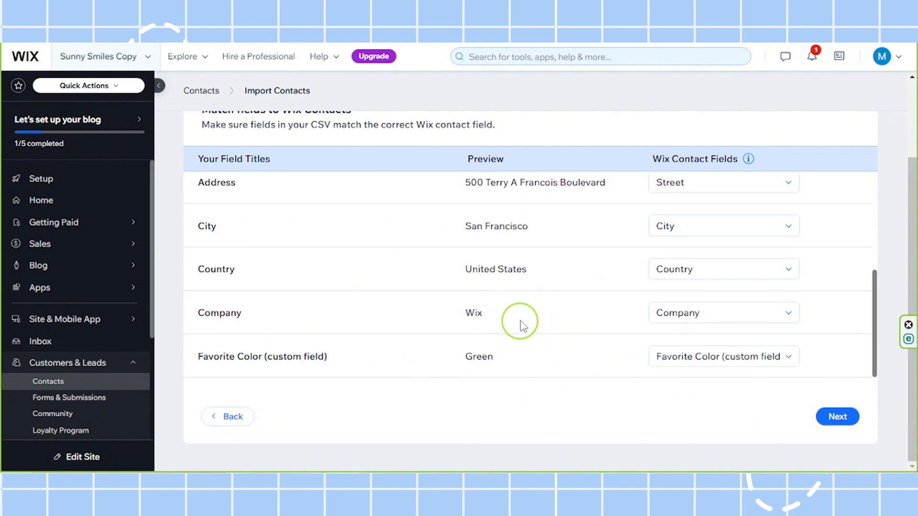
pyautogui.scroll(4, 521, 322)
pyautogui.scroll(2, 532, 165)
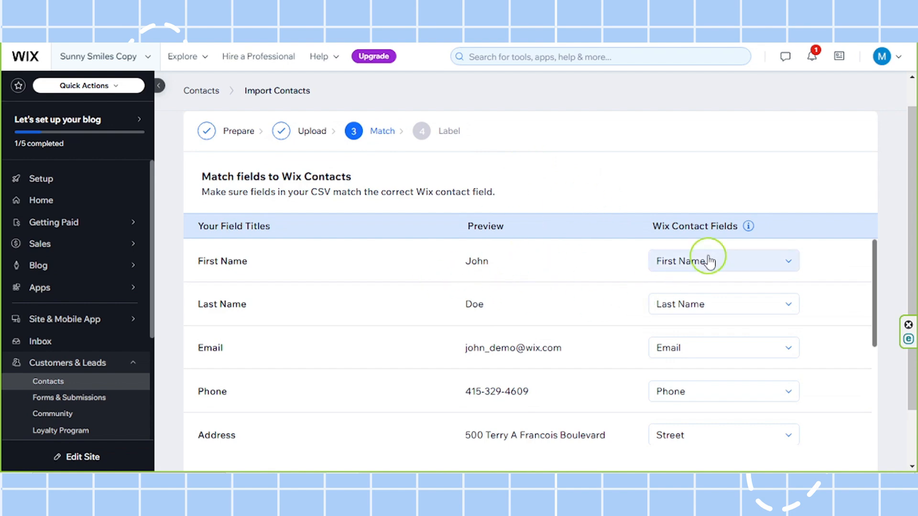
# Step: Examine the First Name field's matching options and the field types available for a custom field, without adding one
pyautogui.click(794, 268)
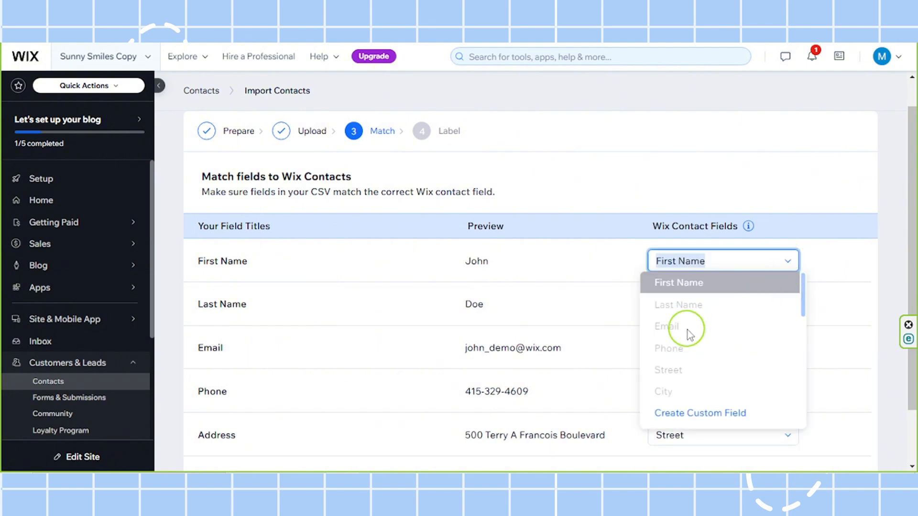
pyautogui.scroll(-3, 688, 364)
pyautogui.scroll(-3, 688, 363)
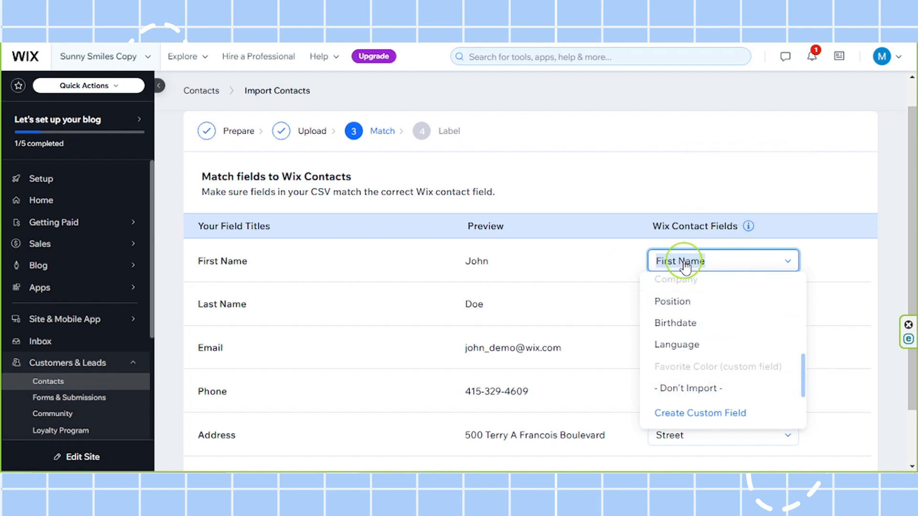
pyautogui.scroll(6, 702, 322)
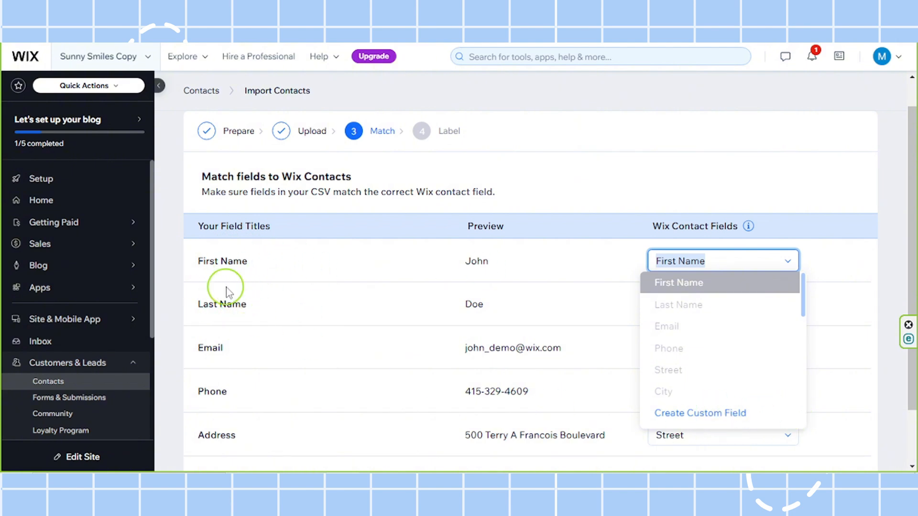
pyautogui.click(705, 414)
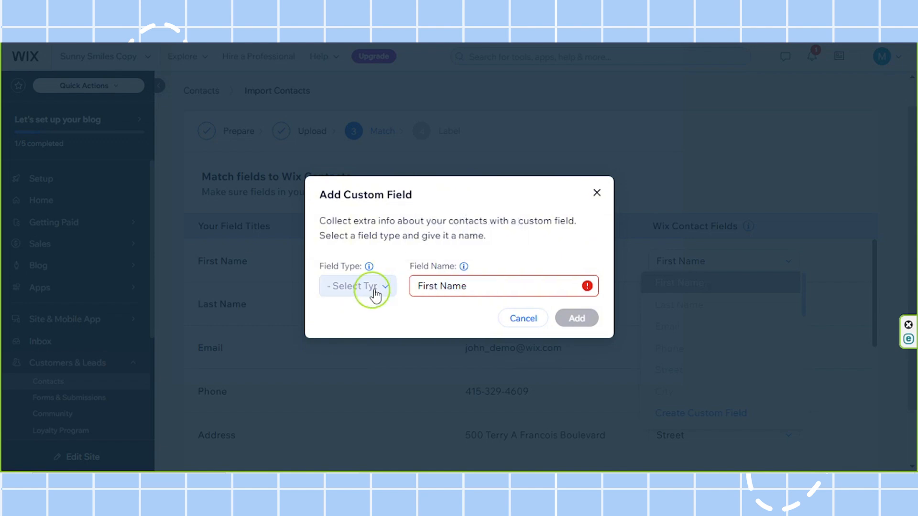
pyautogui.click(374, 288)
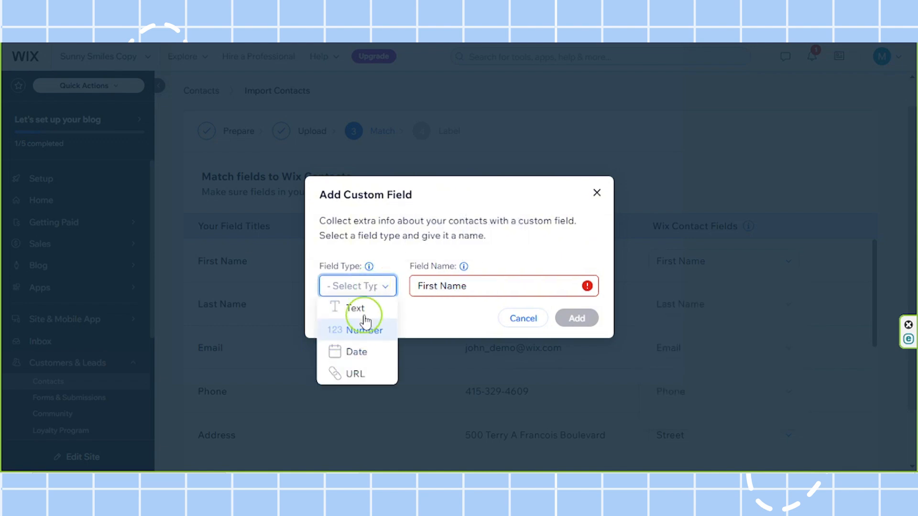
pyautogui.click(467, 285)
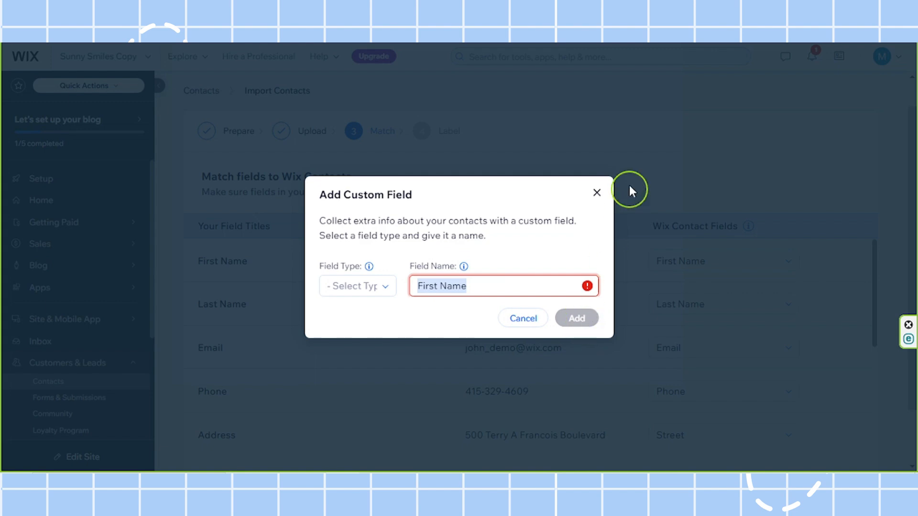
pyautogui.click(597, 192)
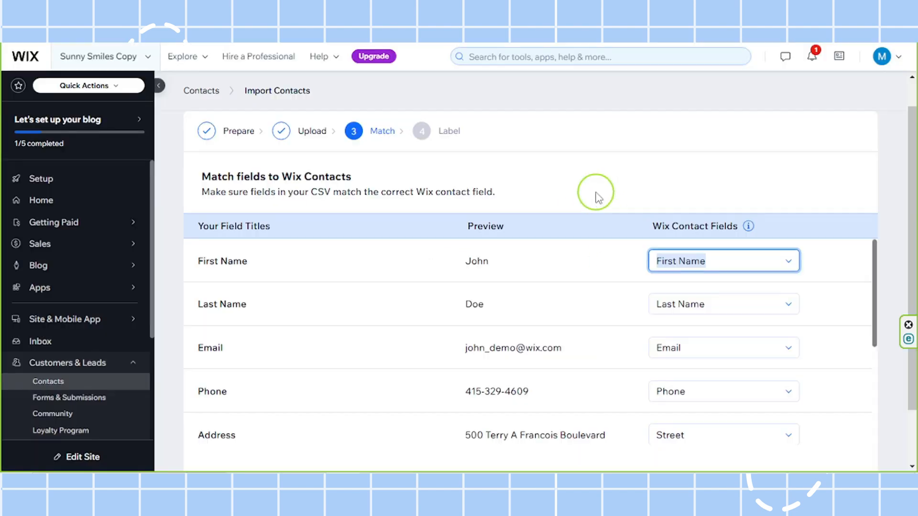
pyautogui.click(595, 272)
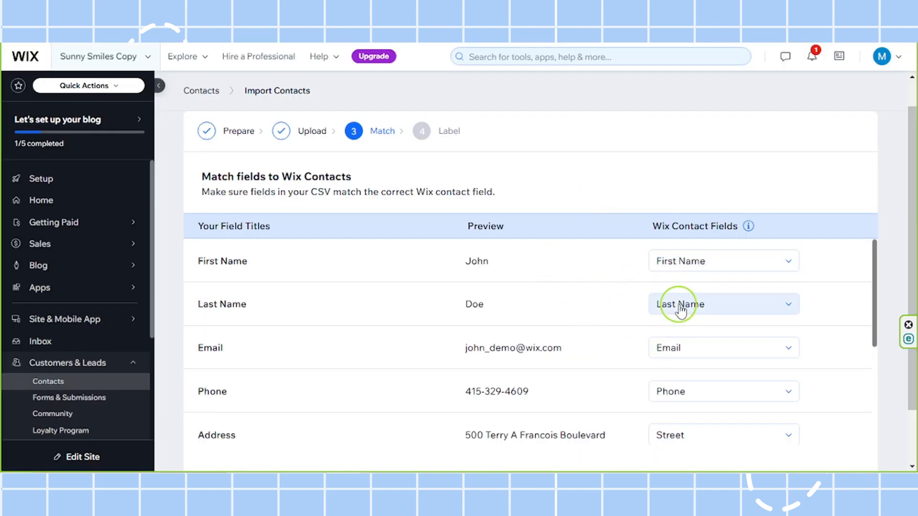
# Step: Accept the existing field matches and add the labels clients and important to the imported contacts, keeping the Wix Contacts Sample.csv label
pyautogui.scroll(-5, 682, 308)
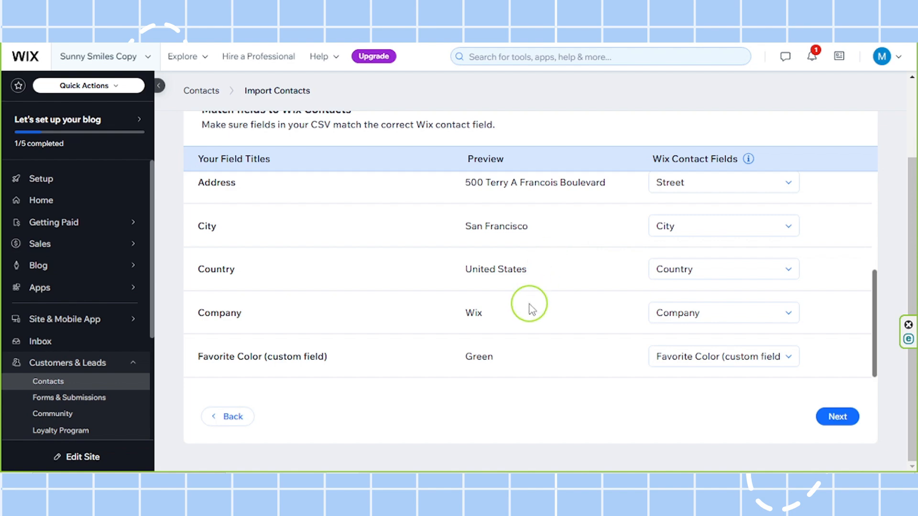
pyautogui.click(843, 418)
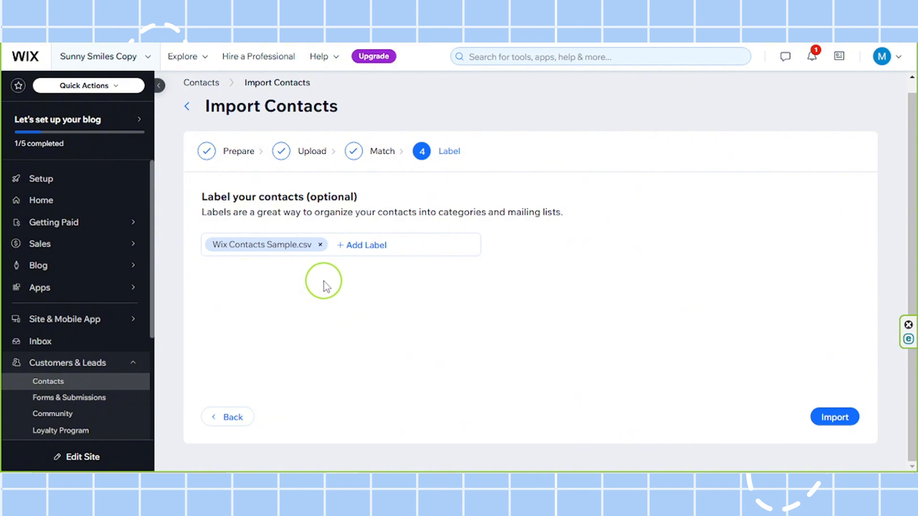
pyautogui.click(373, 244)
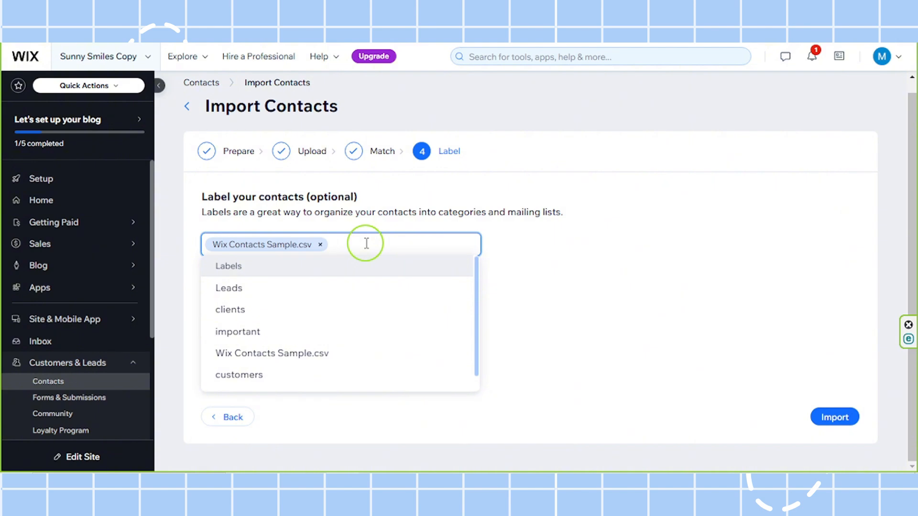
pyautogui.write('clients')
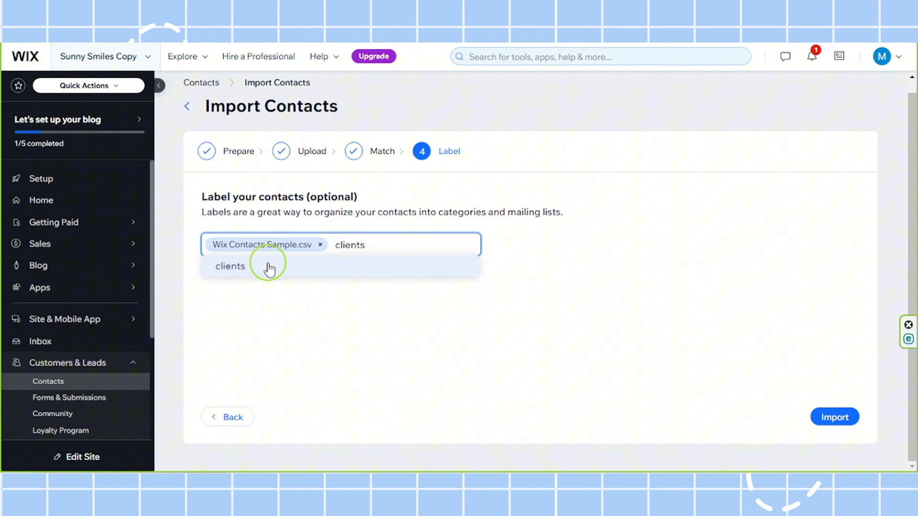
pyautogui.click(268, 267)
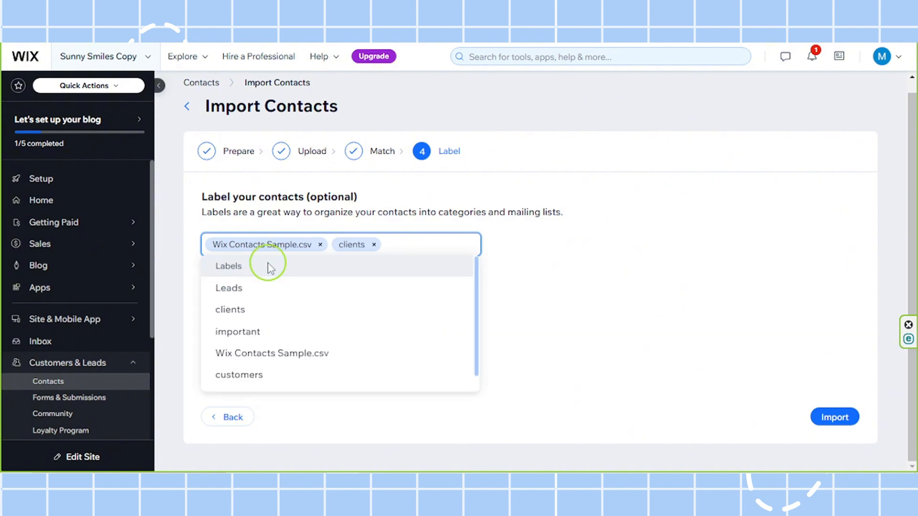
pyautogui.write('important')
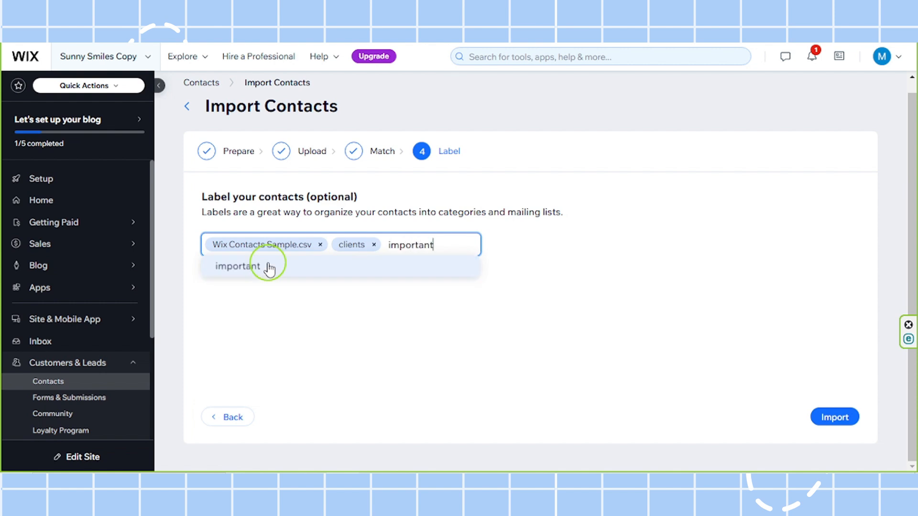
pyautogui.click(269, 266)
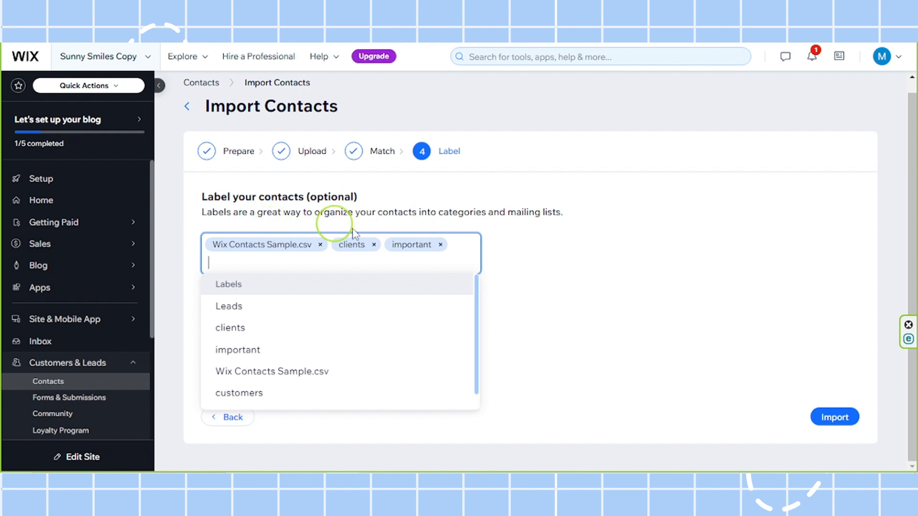
pyautogui.click(529, 252)
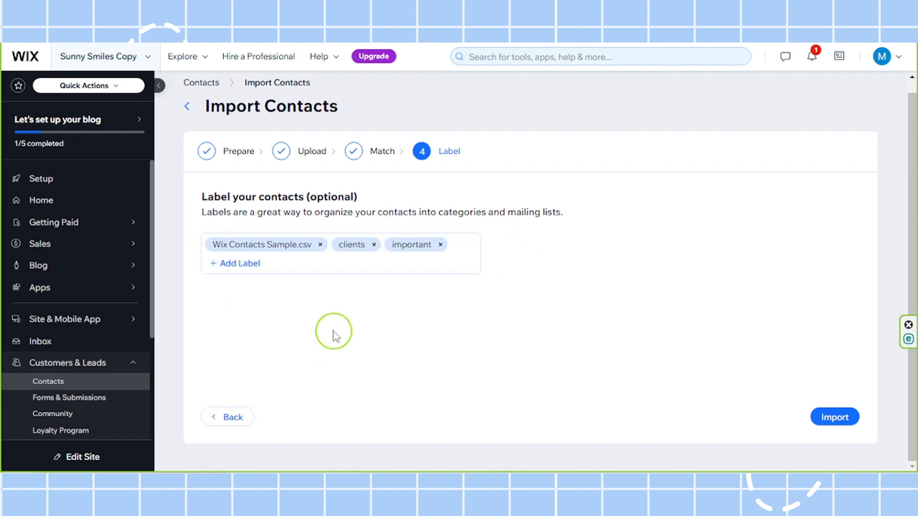
# Step: Run the contact import with the chosen labels and close the completion summary
pyautogui.click(845, 418)
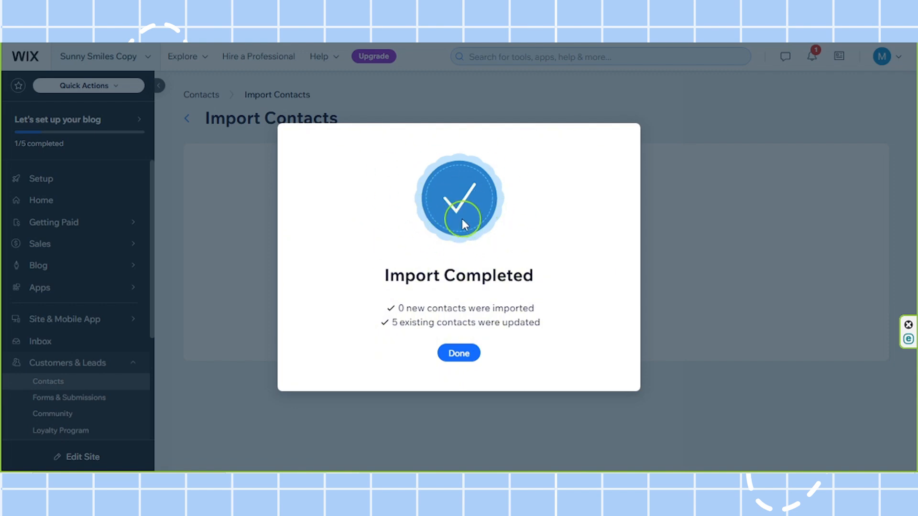
pyautogui.click(456, 353)
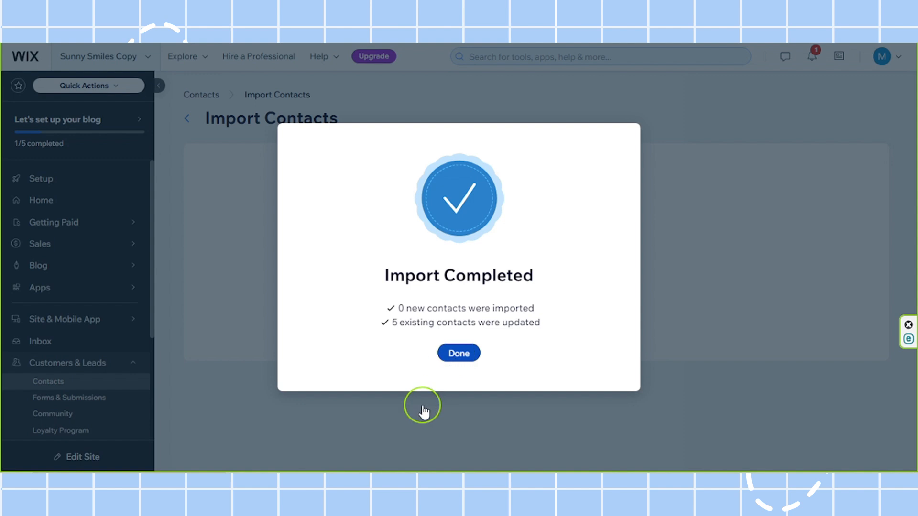